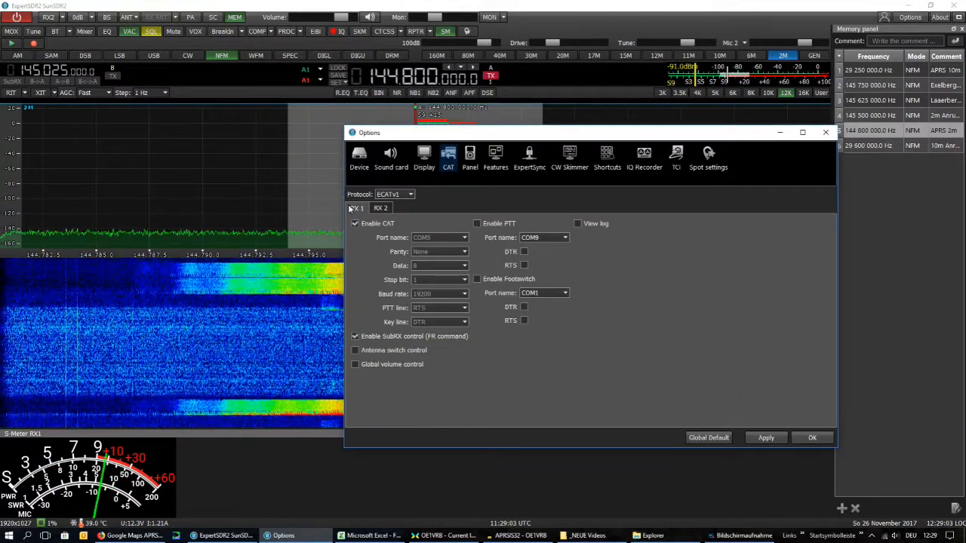
Show the device settings in the radio's options
left_click(365, 167)
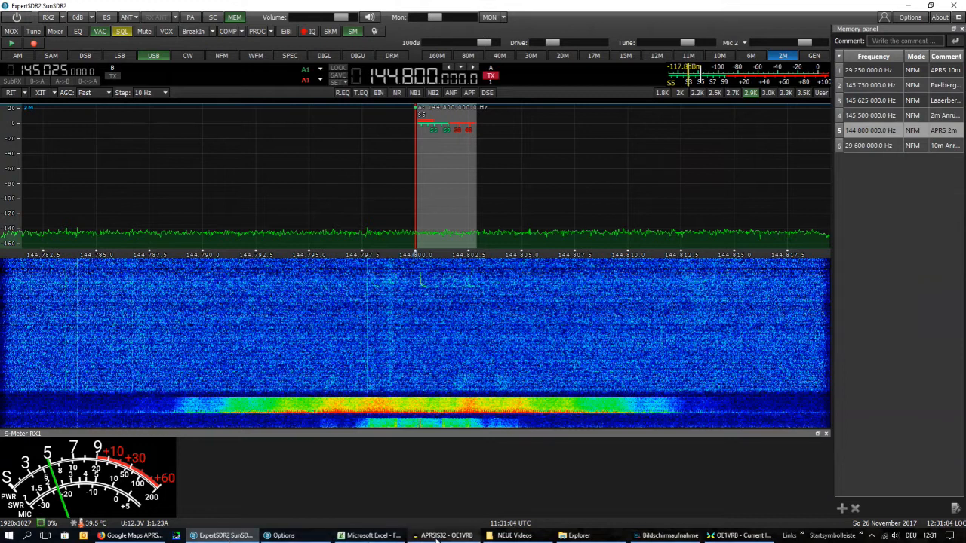
Switch to MixW and accept the sound device settings with Line 1 (Virtual Audio Cable) as input and Line 2 (Virtual Audio Cable) as output
left_click(740, 536)
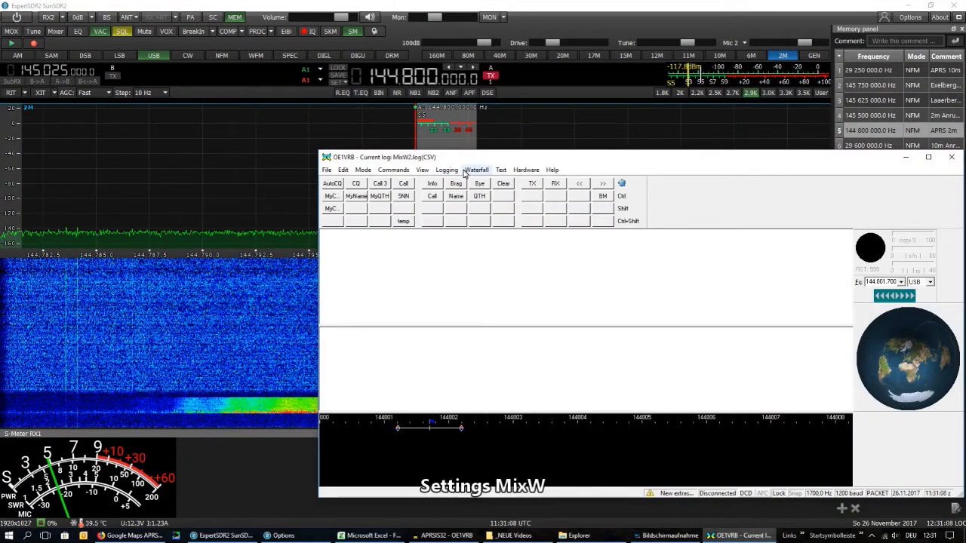
left_click(516, 172)
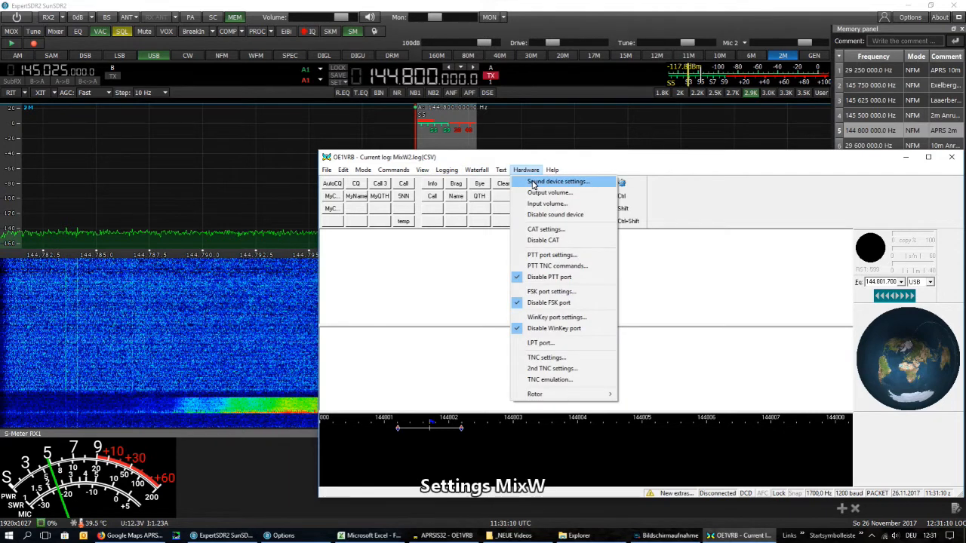
left_click(533, 183)
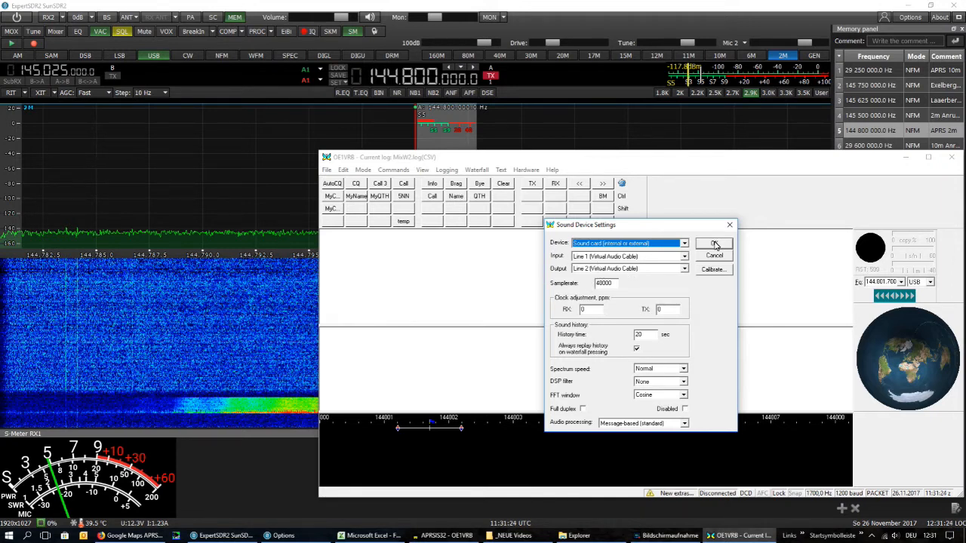
left_click(714, 243)
Check the CAT settings in MixW's hardware configuration
left_click(526, 169)
left_click(538, 230)
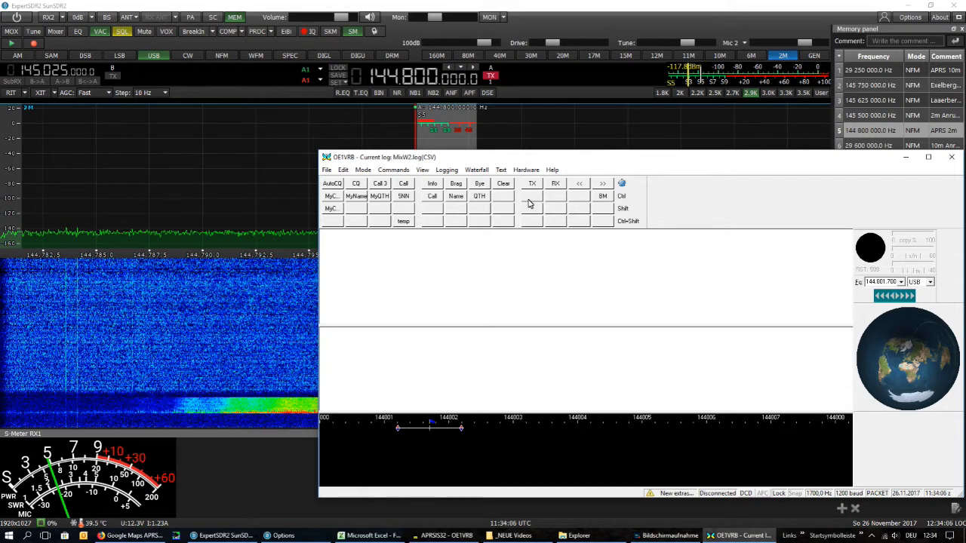
left_click(526, 170)
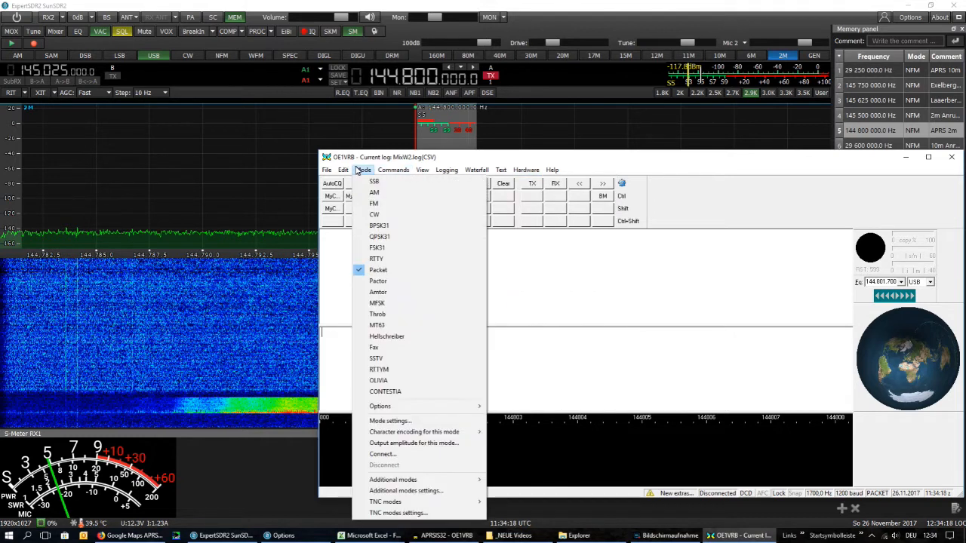
Set the MixW operating mode to Packet
left_click(360, 171)
left_click(361, 170)
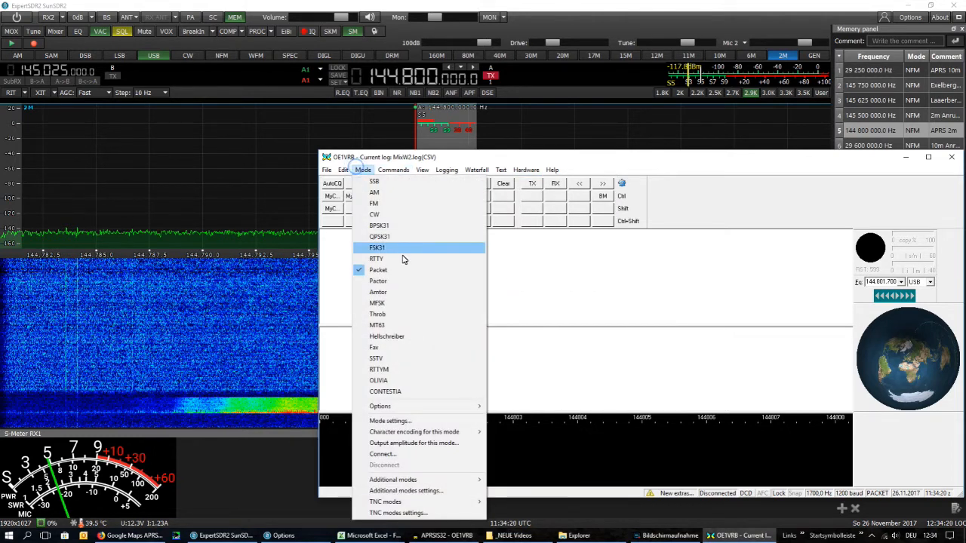
left_click(398, 272)
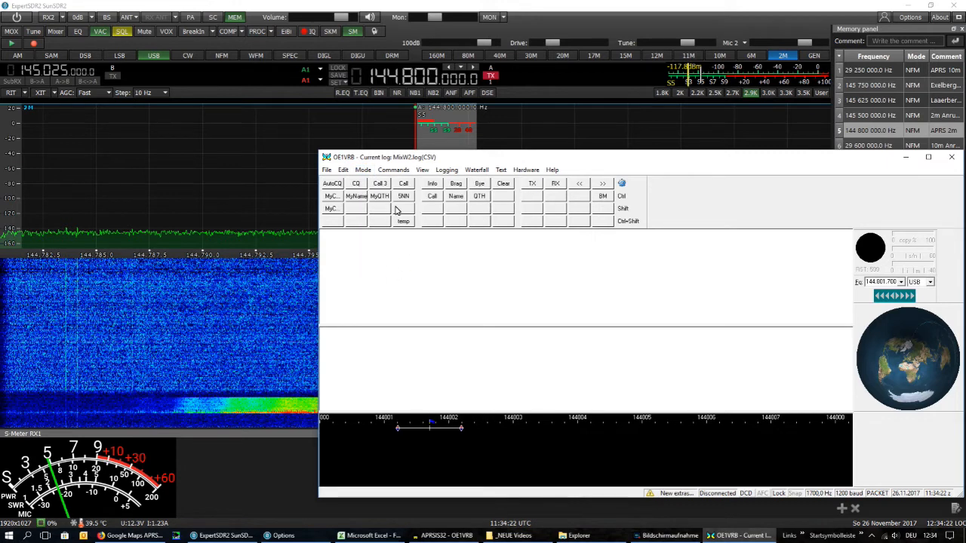
In the AX.25 settings for Packet mode, choose the modem type VHF 1200 baud (Standard, 1200/2200 Hz)
left_click(369, 170)
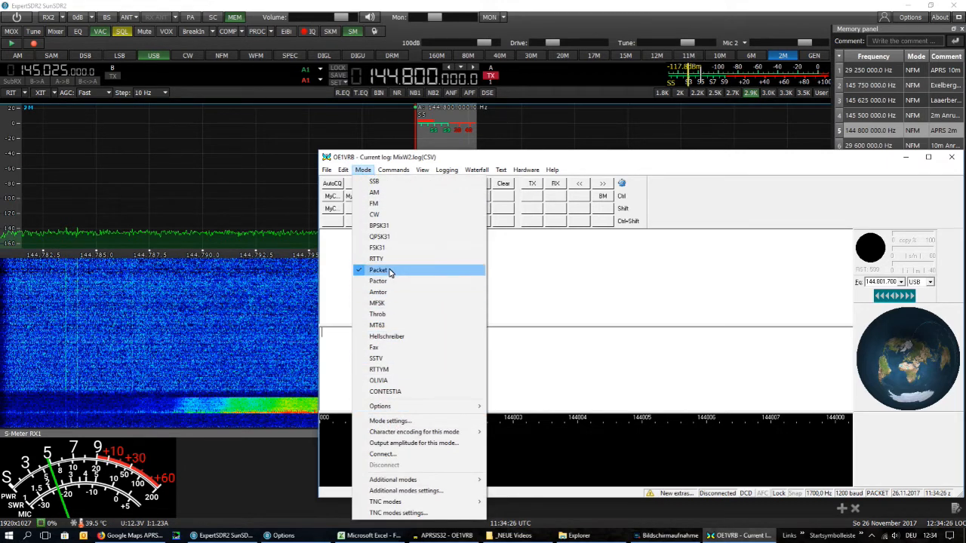
left_click(388, 422)
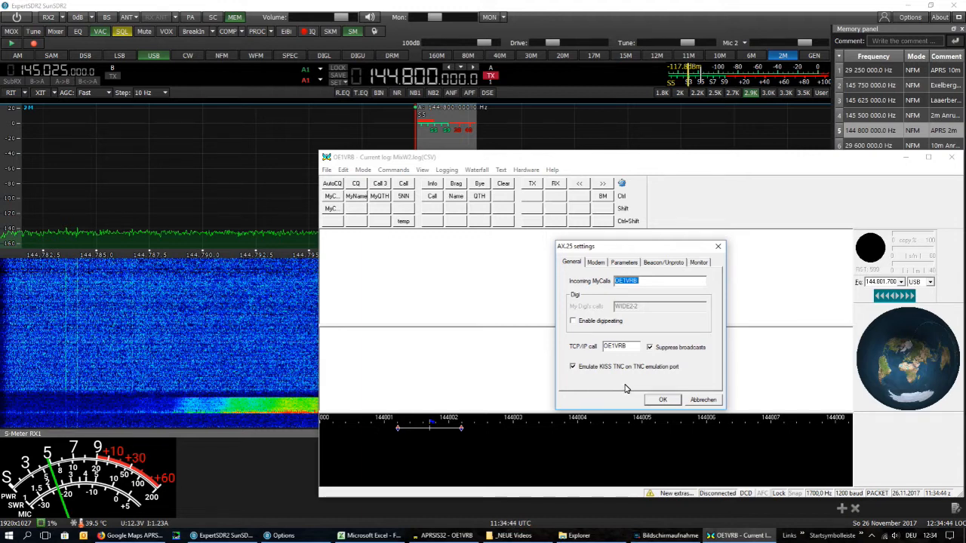
left_click(594, 262)
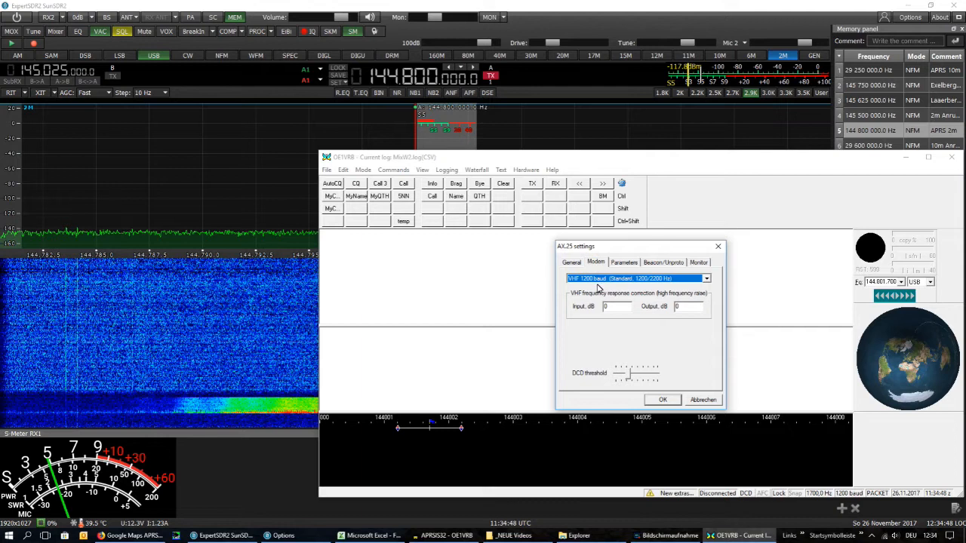
left_click(708, 279)
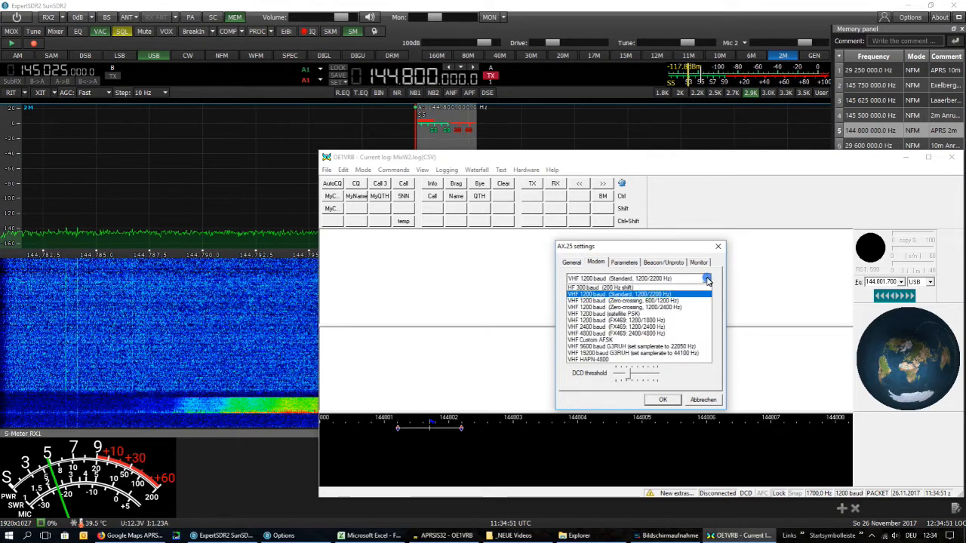
left_click(662, 294)
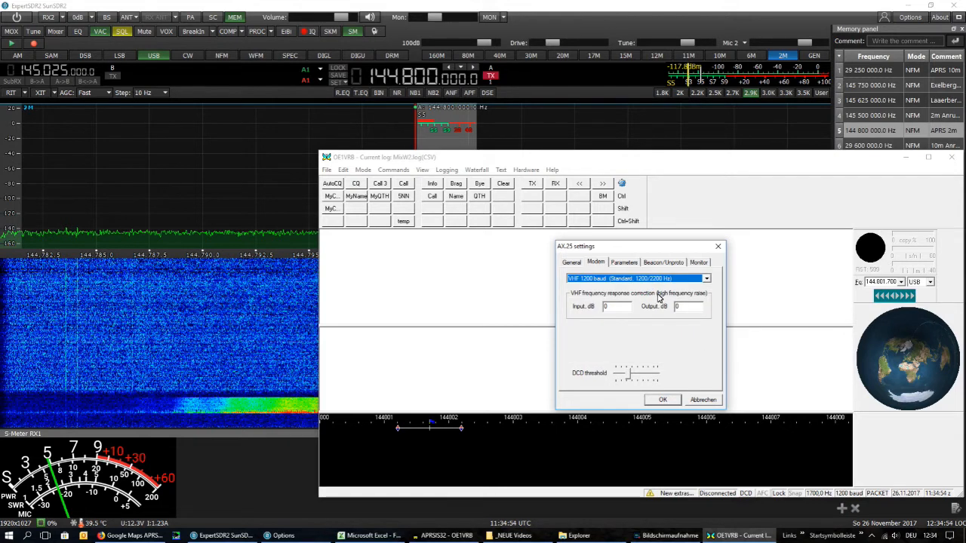
Review the AX.25 parameter, beacon and monitor settings, toggle Baudrate measurement, and accept the settings
left_click(625, 263)
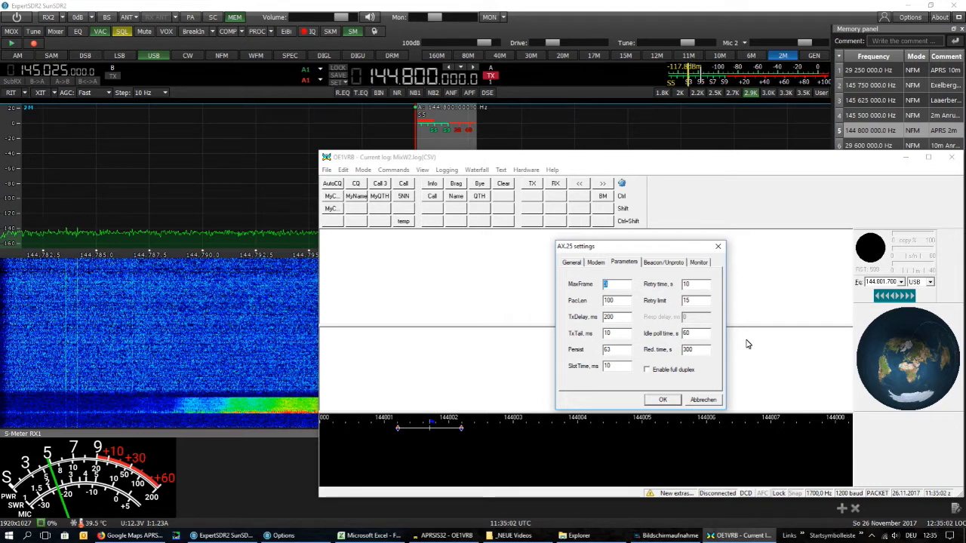
left_click(665, 263)
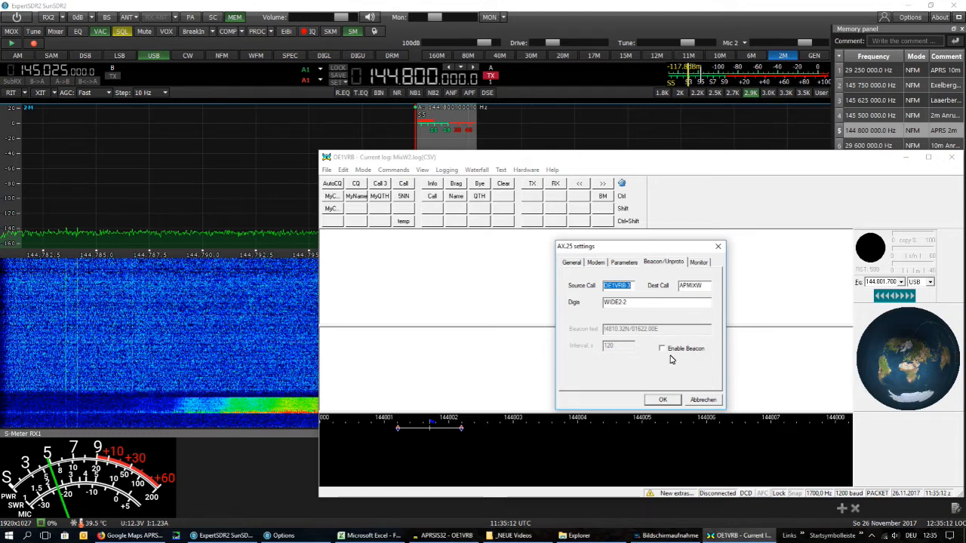
left_click(699, 263)
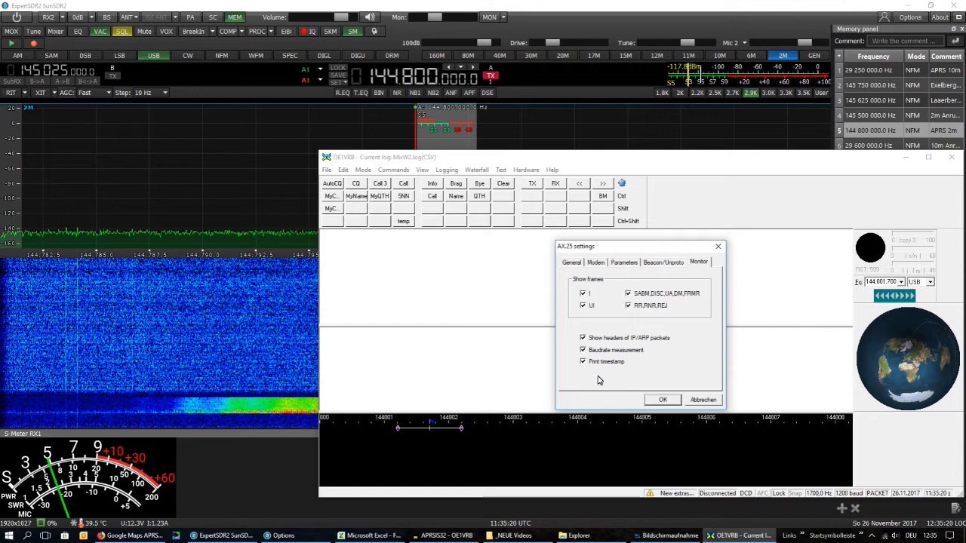
left_click(581, 349)
left_click(663, 400)
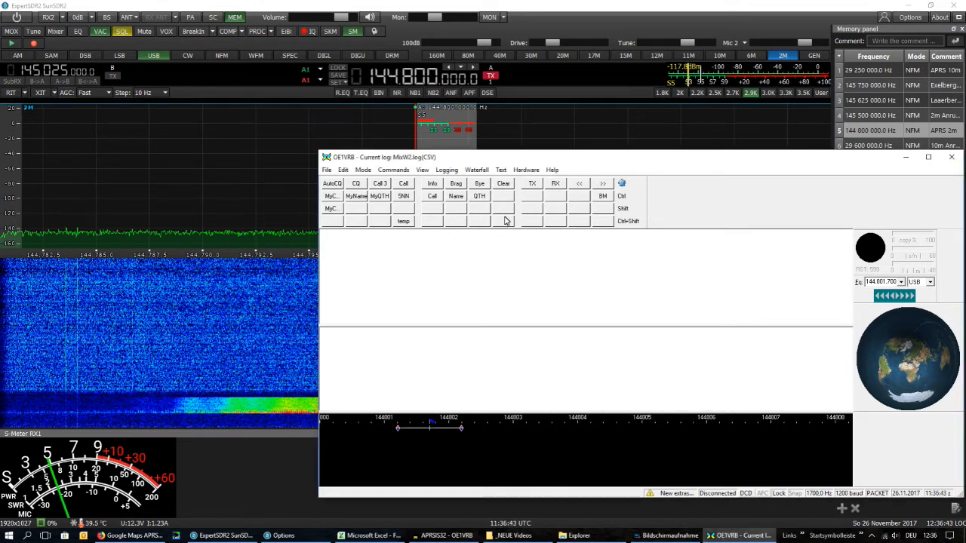
Open the TNC emulation settings in MixW
left_click(526, 170)
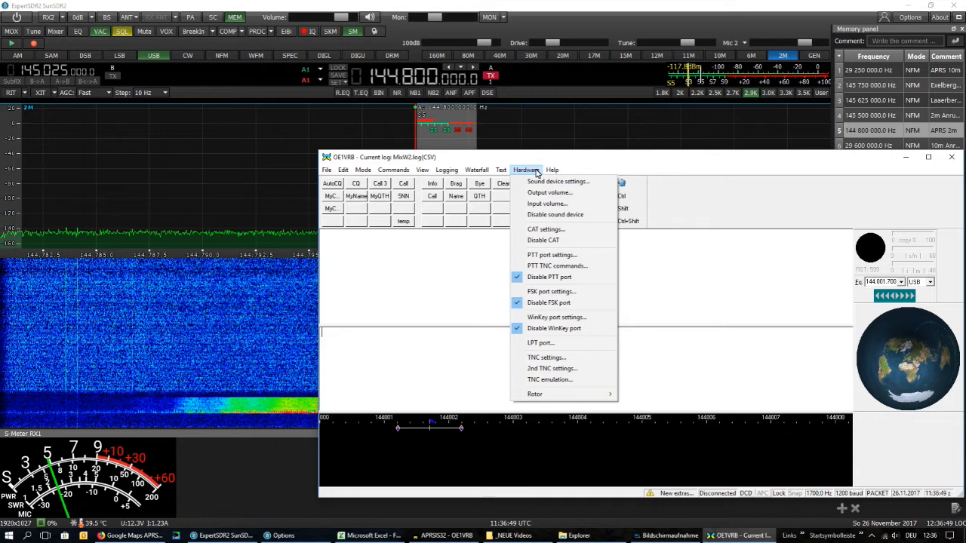
left_click(559, 382)
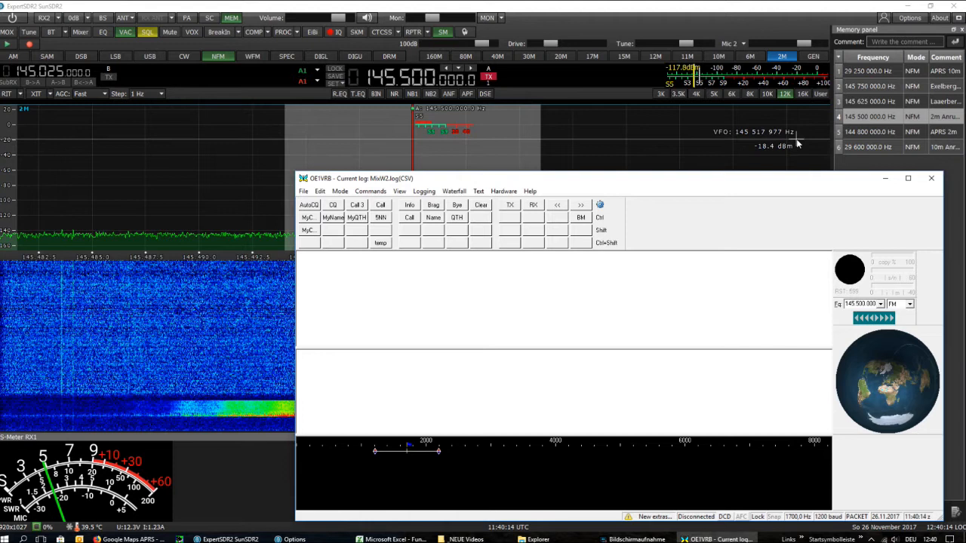
Tune the receiver to the stored APRS 2m frequency of 144.800 MHz in ExpertSDR2 and check the transmit settings in its options
double_click(862, 134)
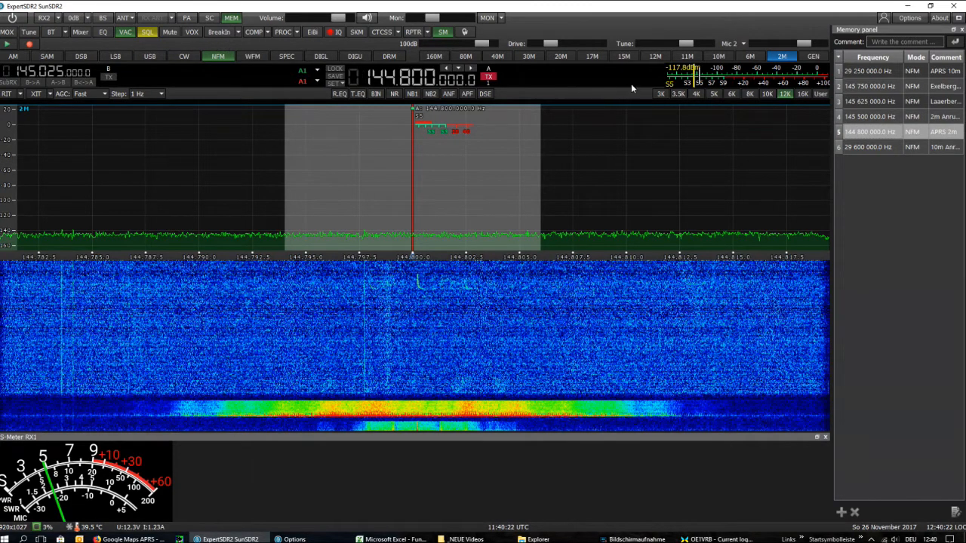
left_click(910, 18)
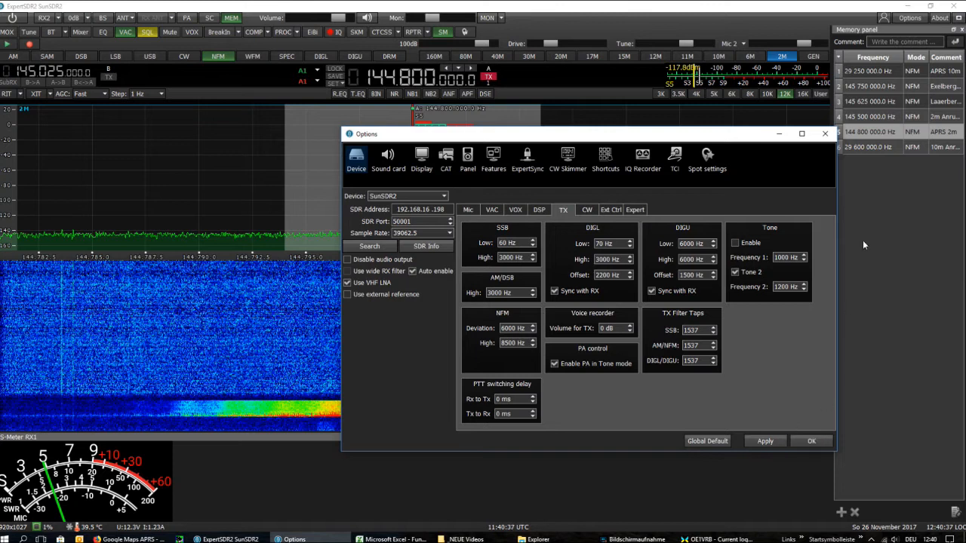
left_click(829, 136)
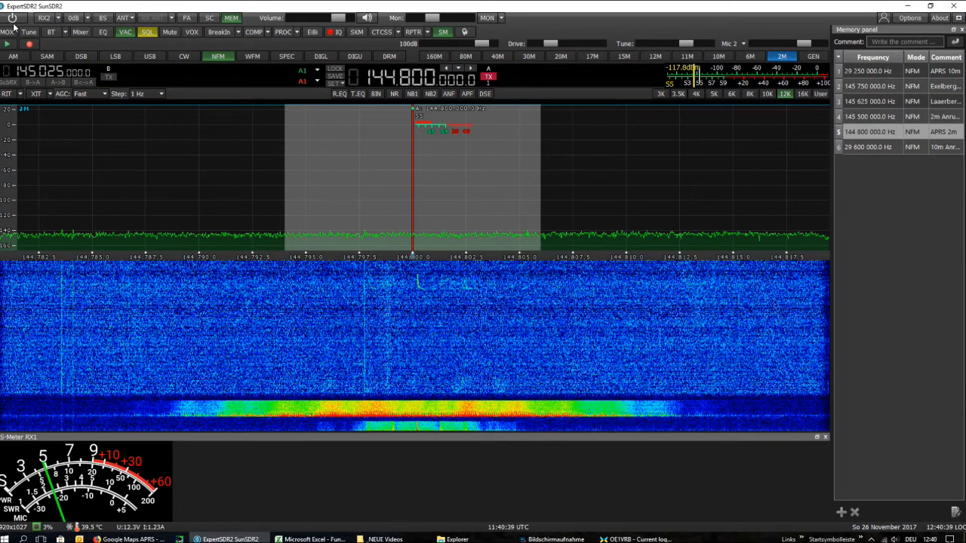
Power on the receiver in ExpertSDR2 and bring the MixW window forward, moving it up and to the right
left_click(12, 20)
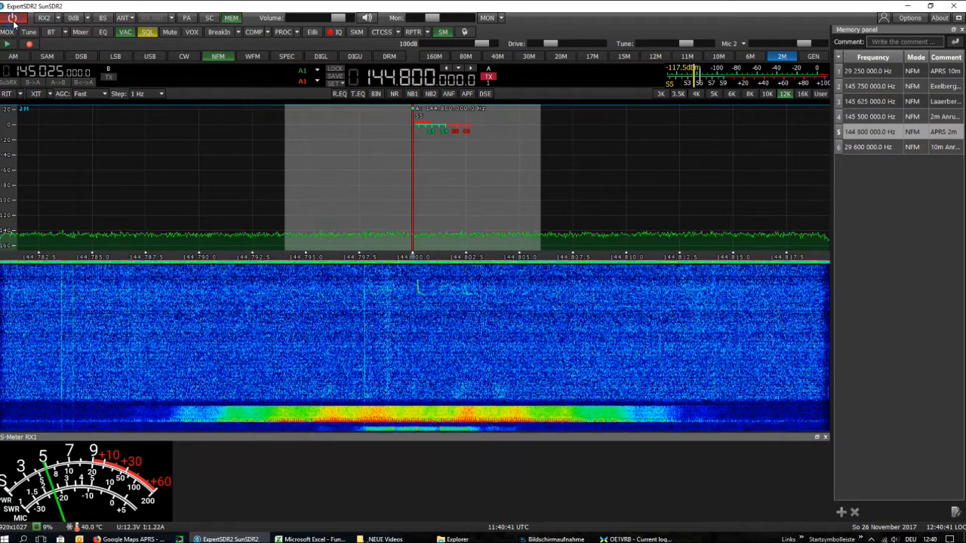
left_click(634, 538)
left_click_drag(705, 229, 861, 176)
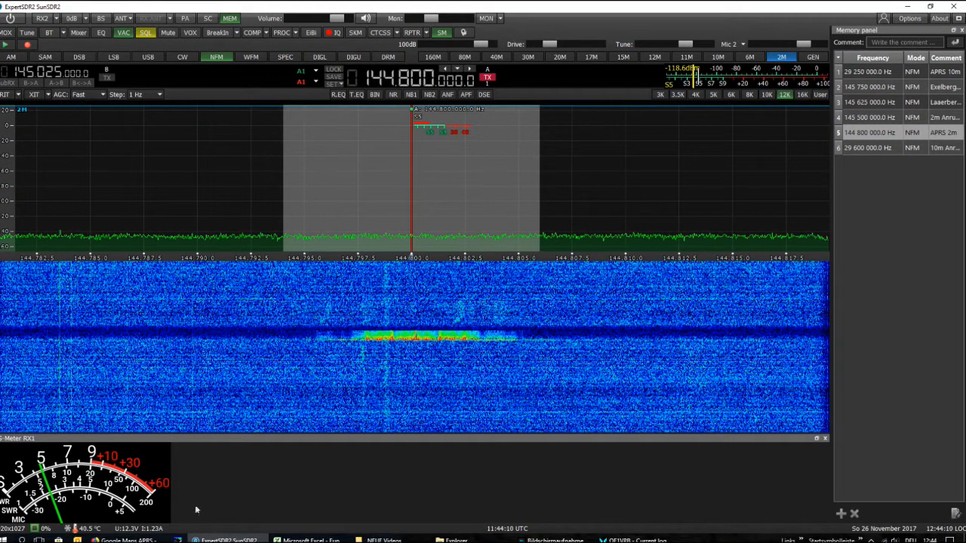
Launch the APRSIS32 application from its Windows shortcut
left_click(3, 541)
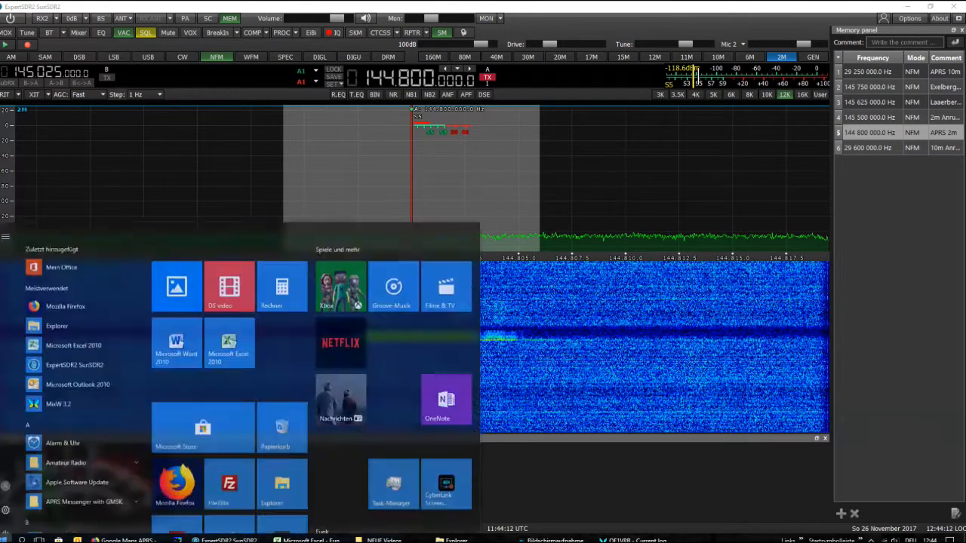
scroll(415, 453, "down", 2)
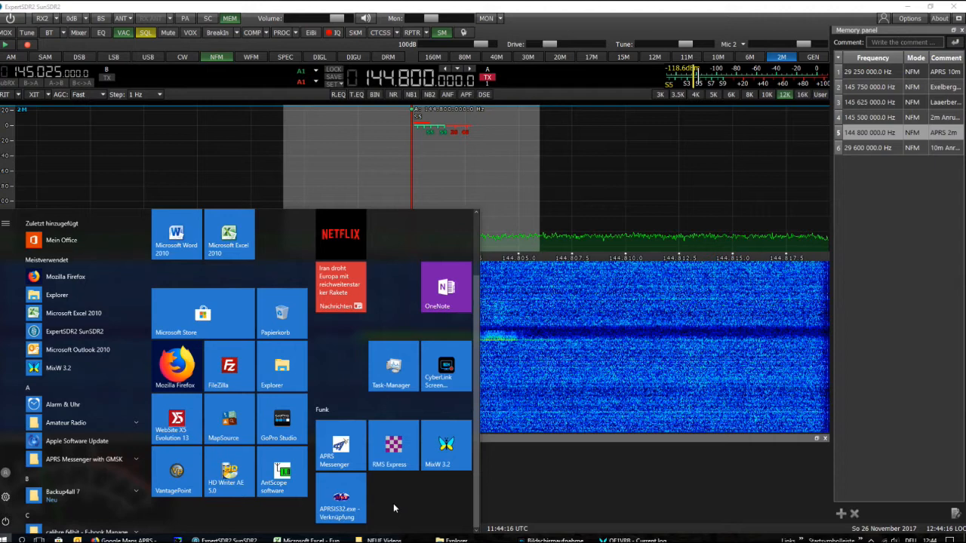
left_click(337, 500)
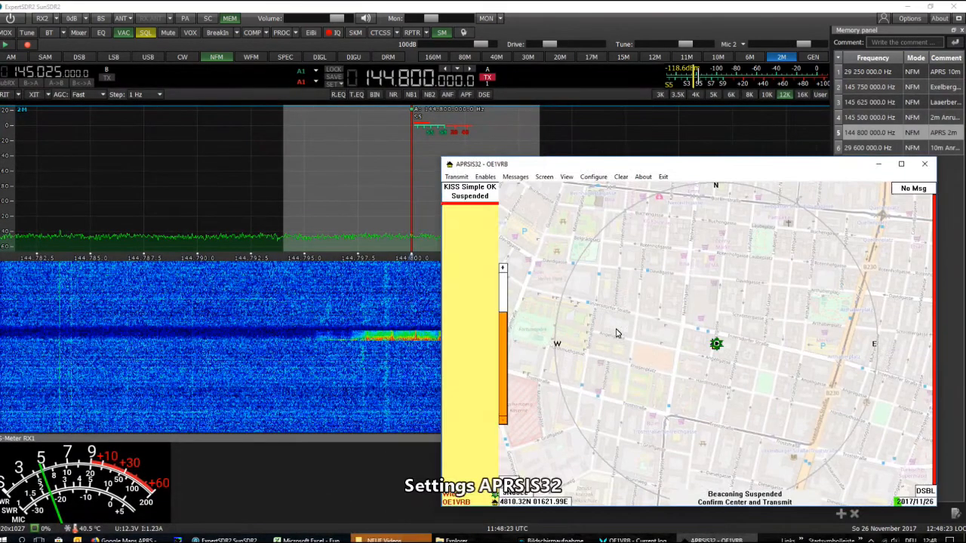
Review the general client configuration in APRSIS32 and close it without saving changes
left_click(593, 177)
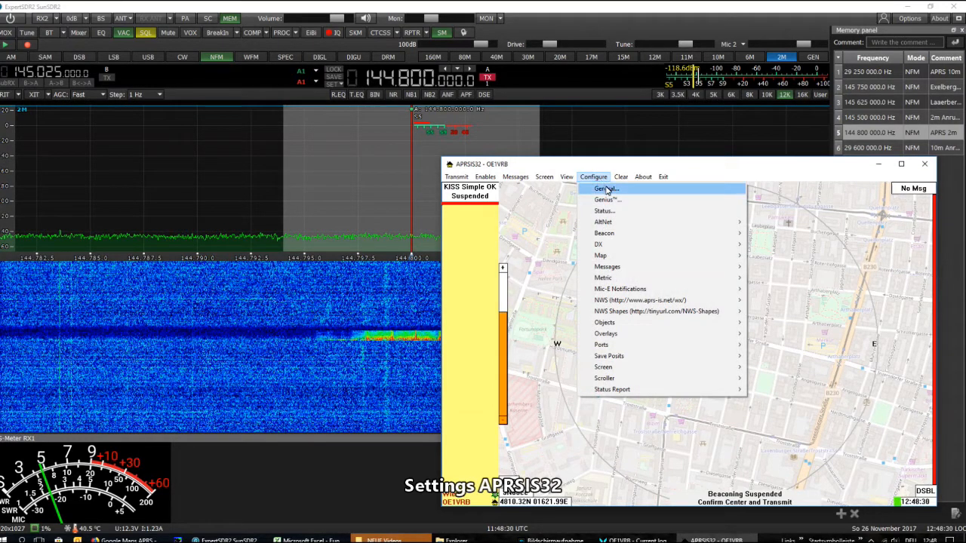
left_click(606, 190)
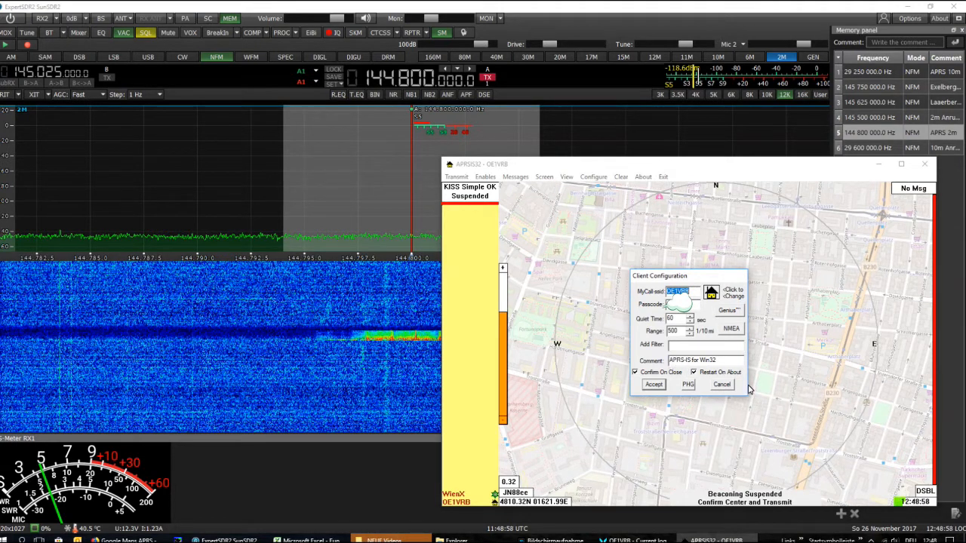
left_click(722, 385)
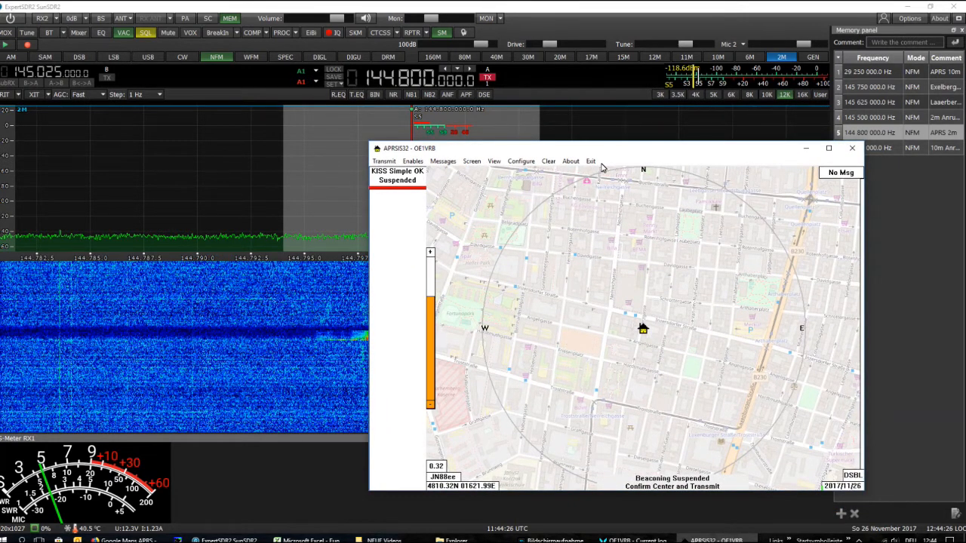
Open the Kiss HF port configuration in APRSIS32 and inspect its device settings
left_click(518, 163)
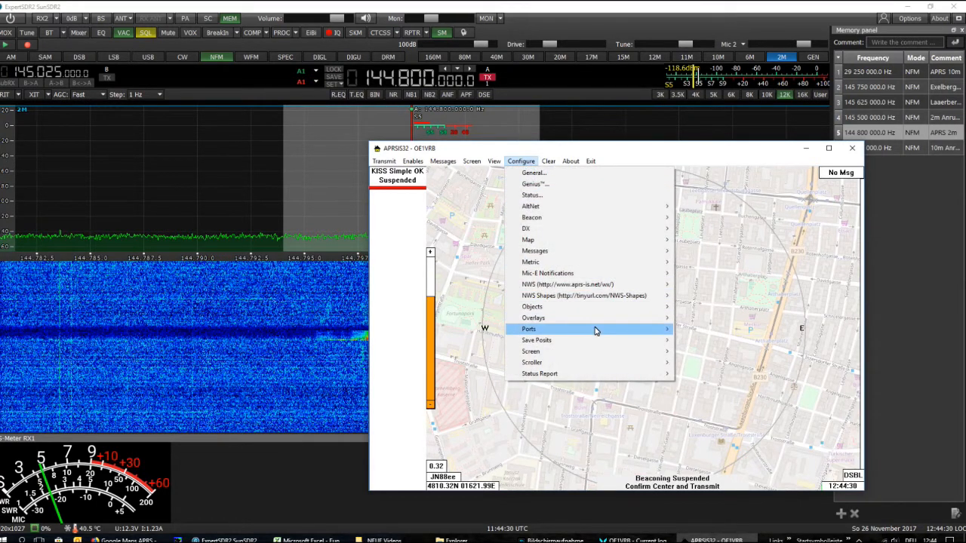
mouse_move(596, 331)
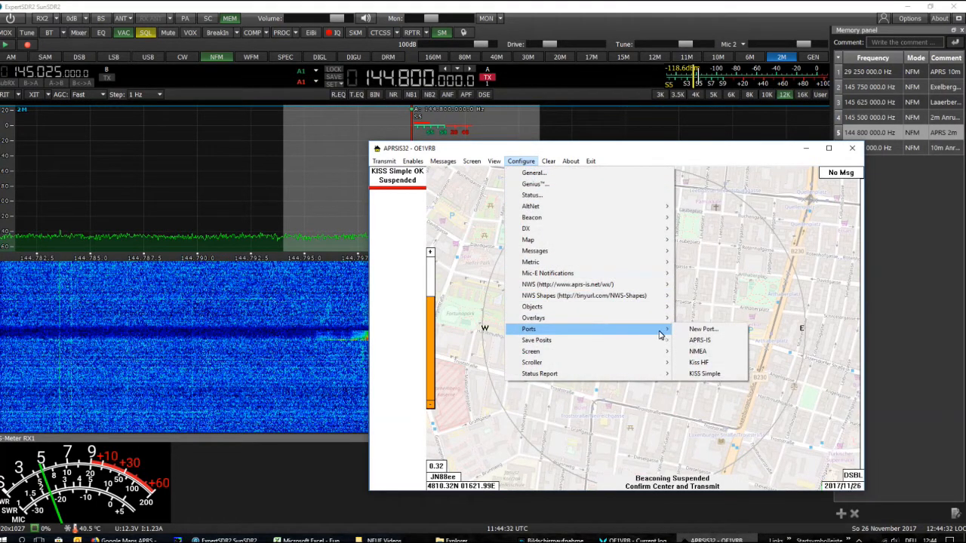
left_click(718, 363)
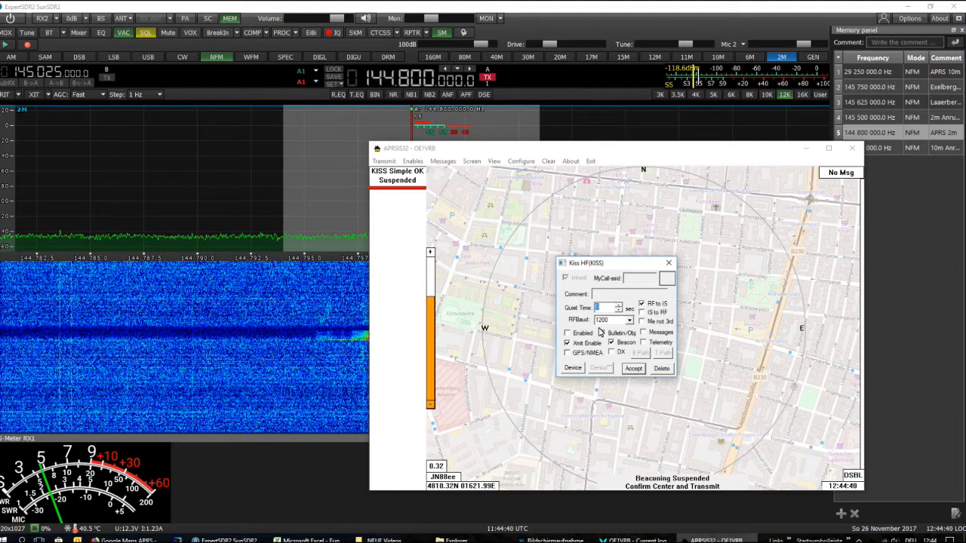
left_click(572, 370)
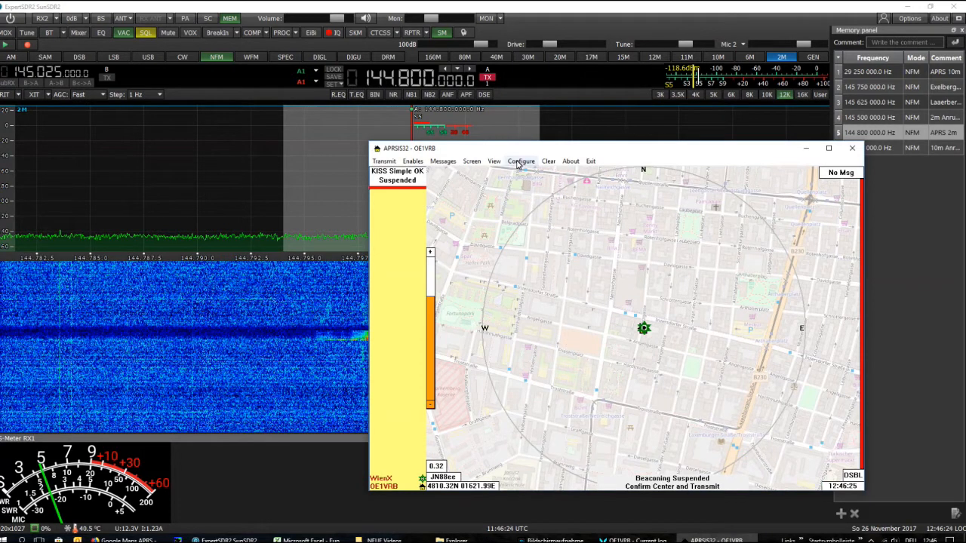
Open the configuration of the WienX object from the blank object group in APRSIS32
left_click(519, 162)
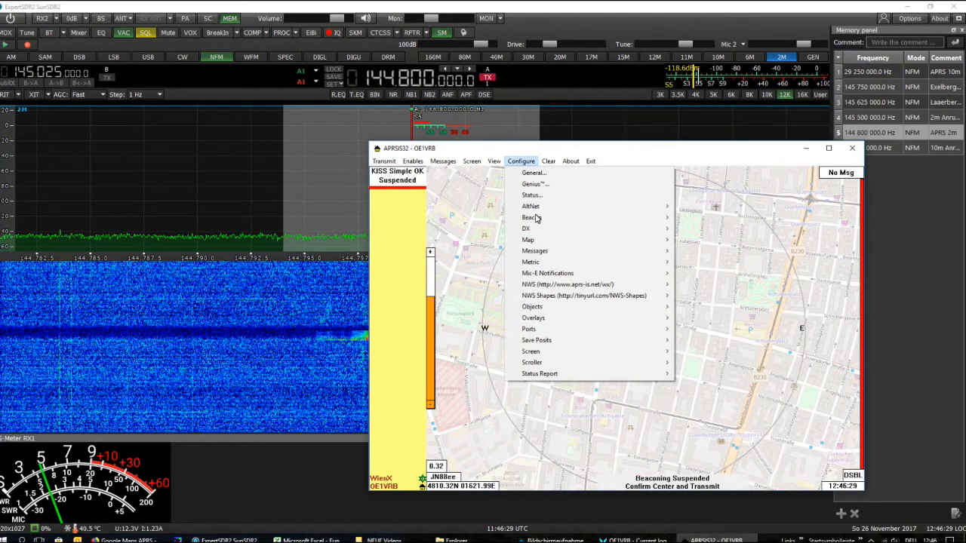
mouse_move(614, 308)
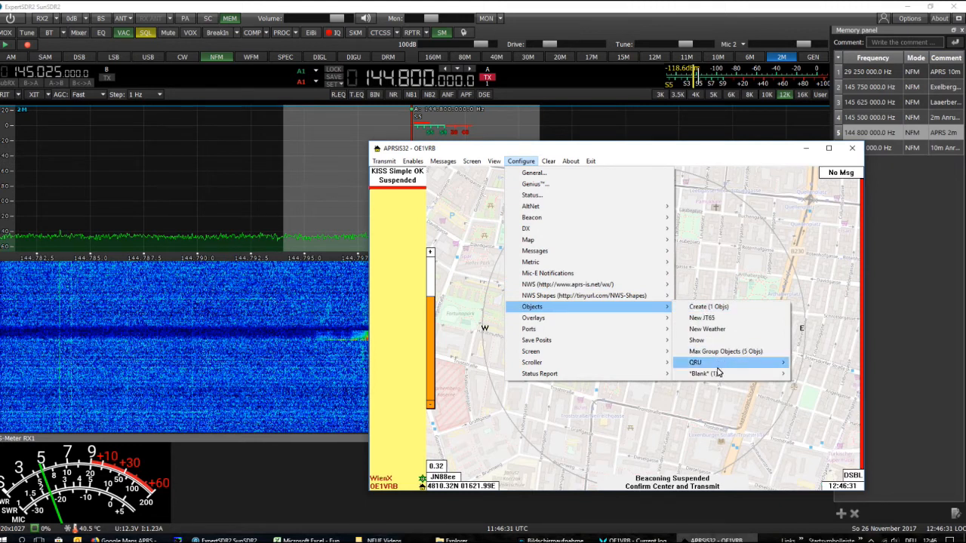
mouse_move(715, 377)
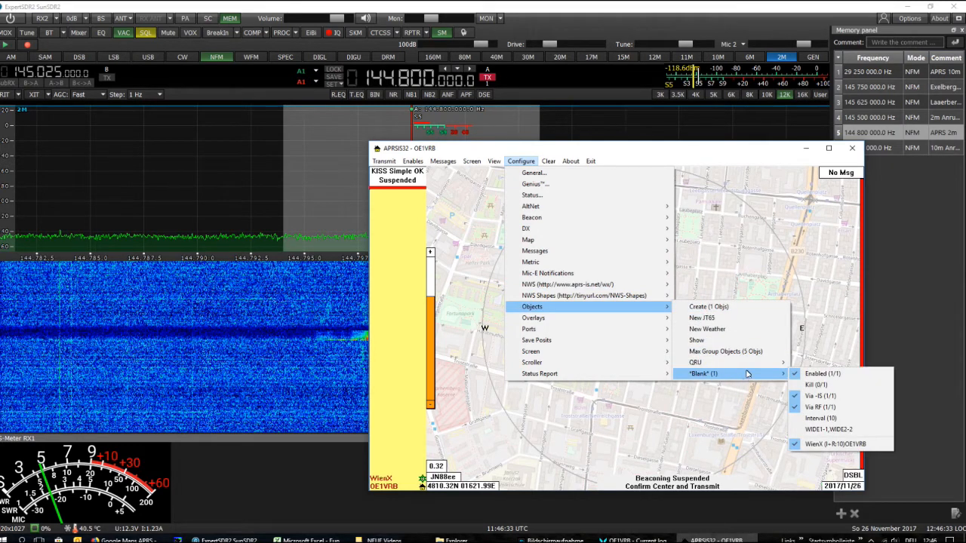
left_click(821, 445)
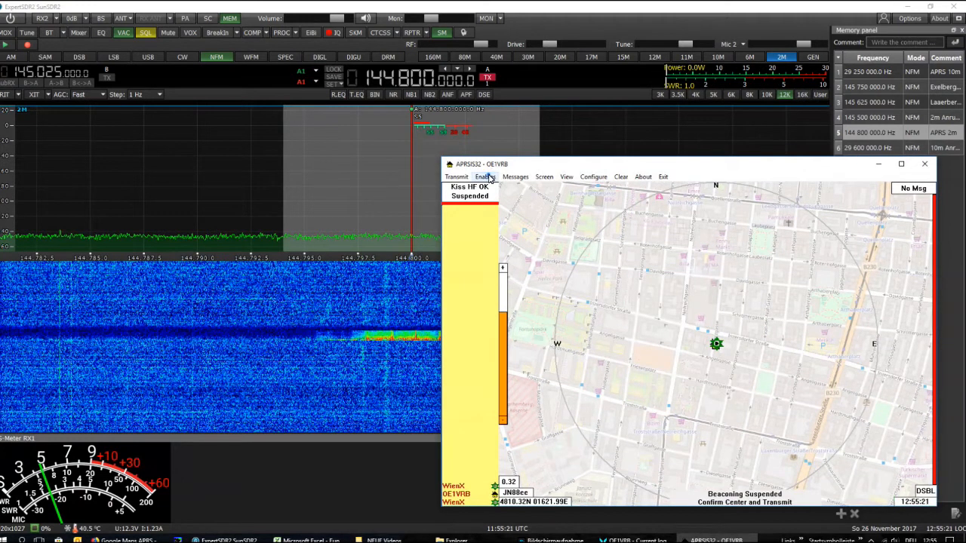
Check which APRSIS32 functions and ports are enabled
left_click(487, 177)
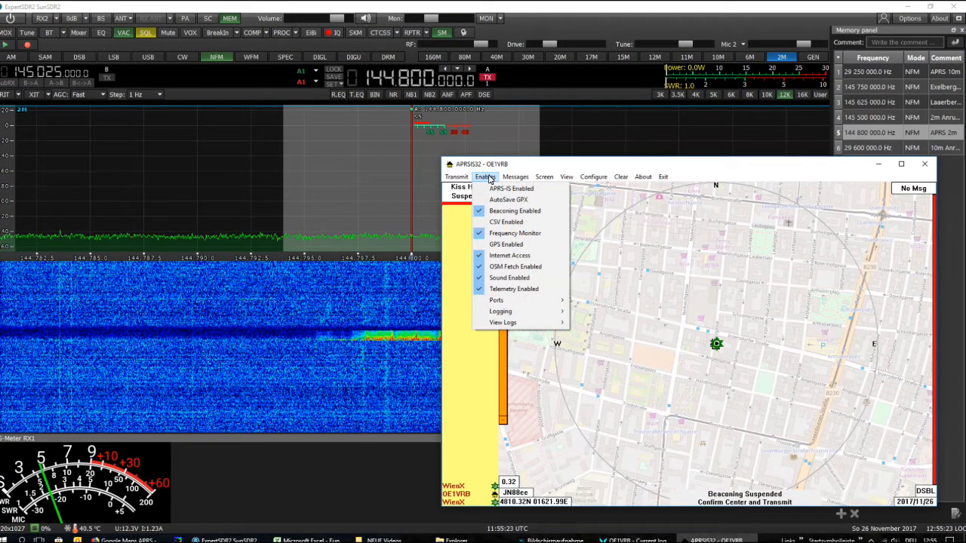
mouse_move(515, 304)
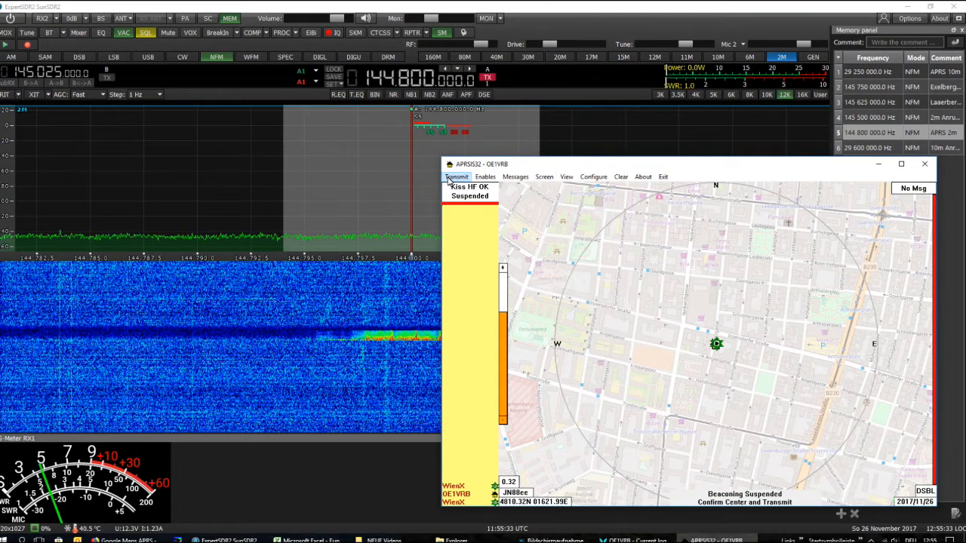
Power on the receiver in ExpertSDR2, switch back to APRSIS32 and resume the suspended beaconing
left_click(16, 19)
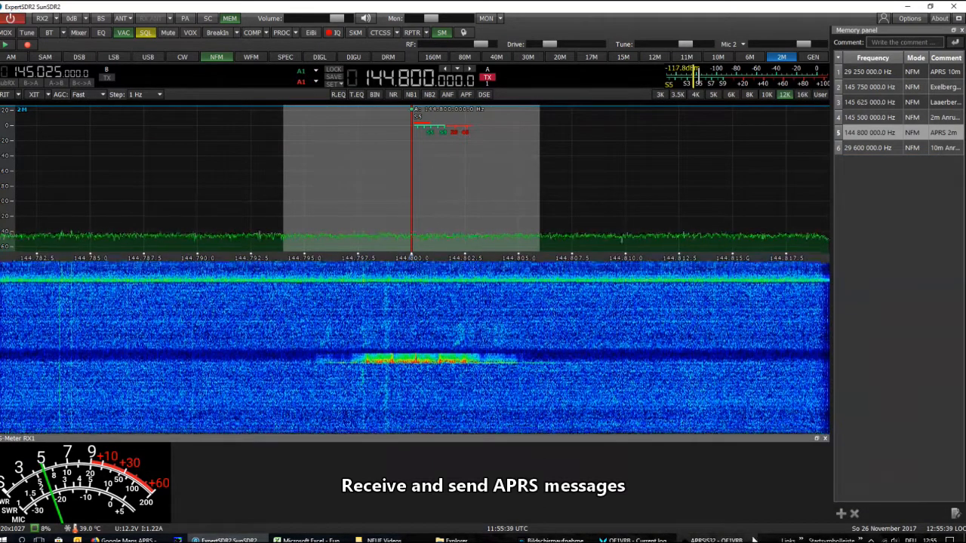
left_click(736, 540)
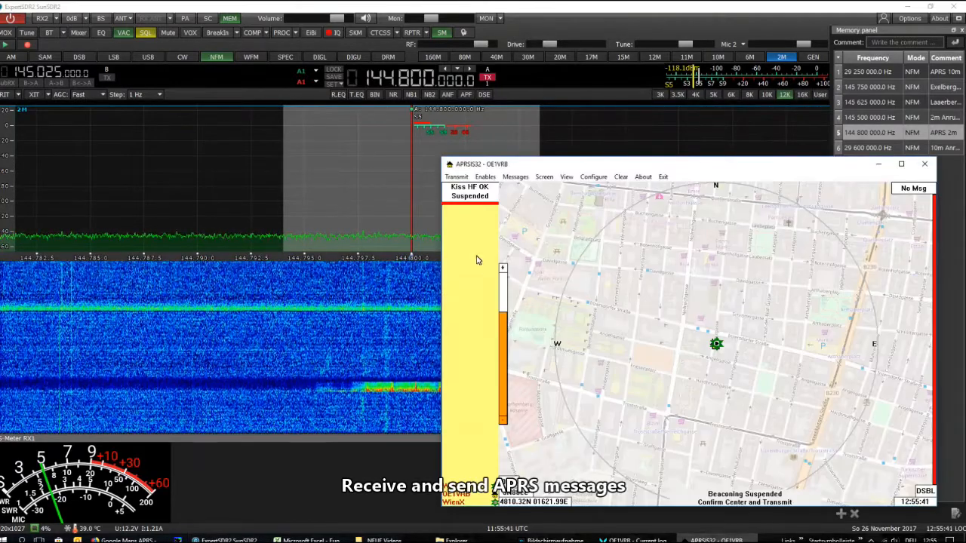
left_click(487, 188)
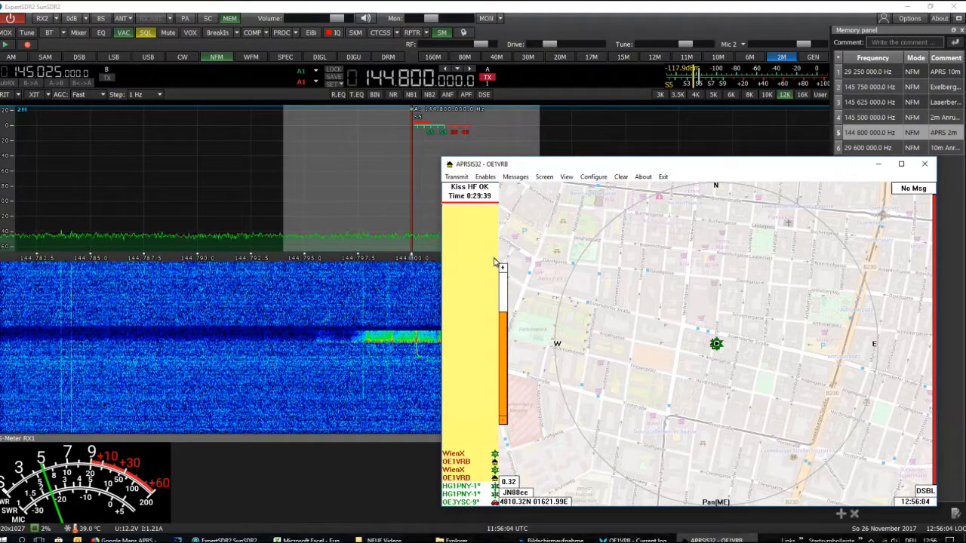
Open the details of the received DIXPRS digipeater station from the APRSIS32 station list
right_click(467, 489)
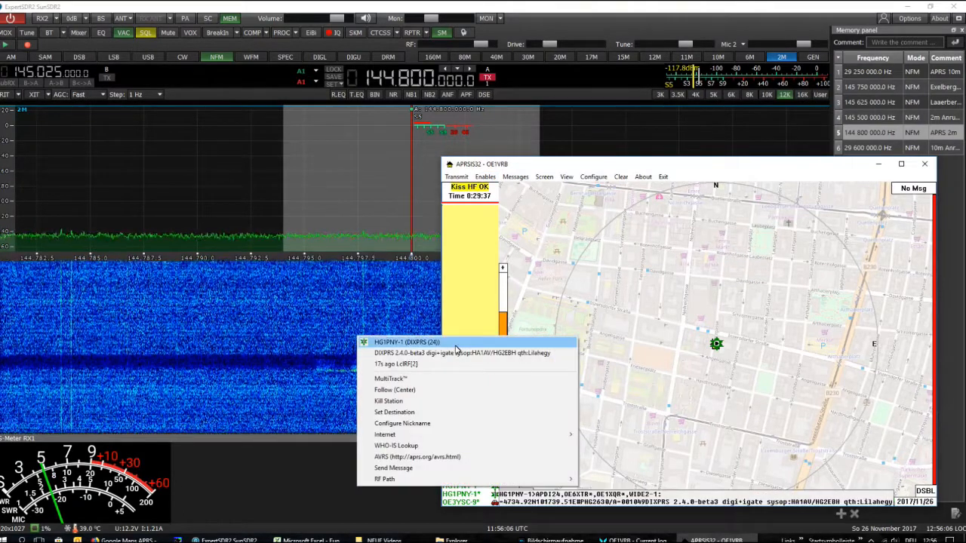
left_click(483, 339)
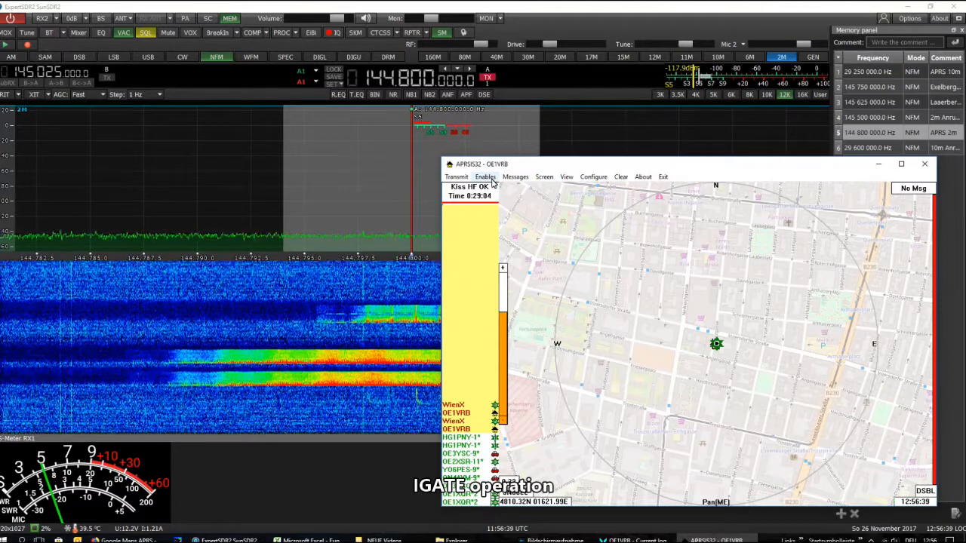
Enable the APRS-IS connection in APRSIS32 for IGATE operation
left_click(487, 177)
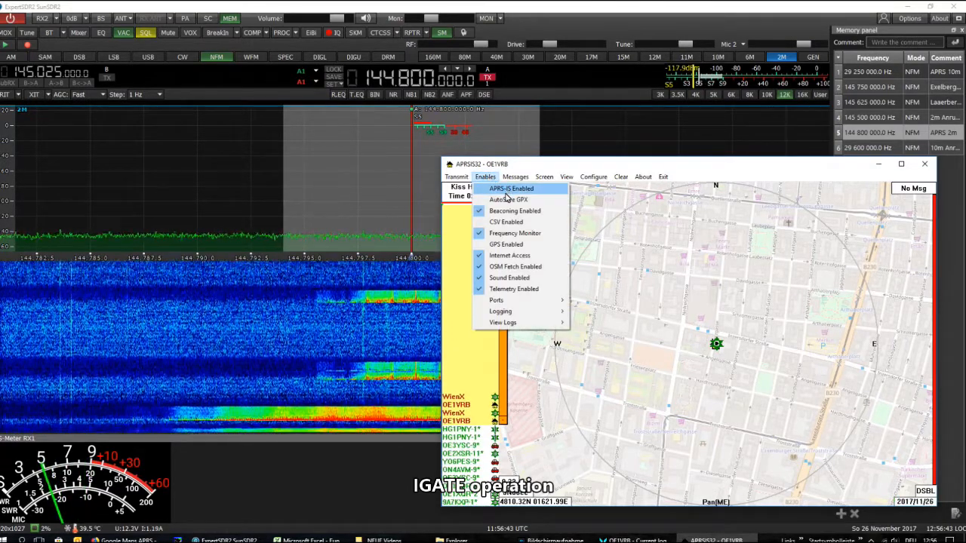
left_click(505, 192)
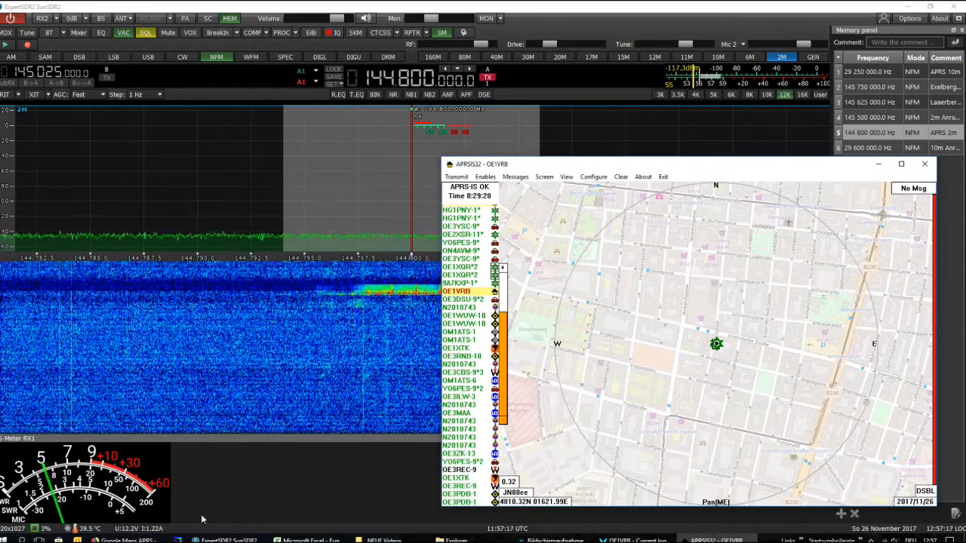
Switch to the aprs.fi map in the browser, locate the own home station in Vienna and open its station info page
left_click(128, 540)
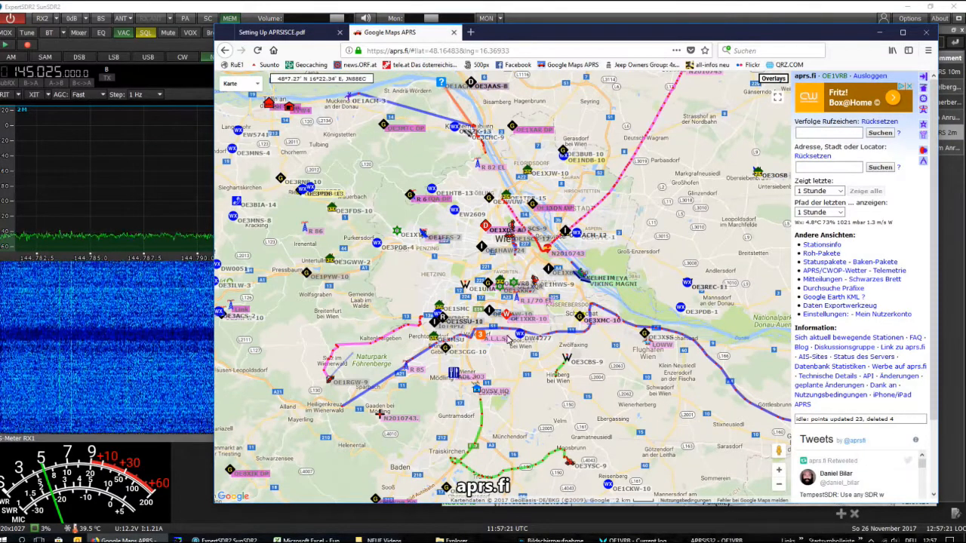
scroll(512, 328, "up", 2)
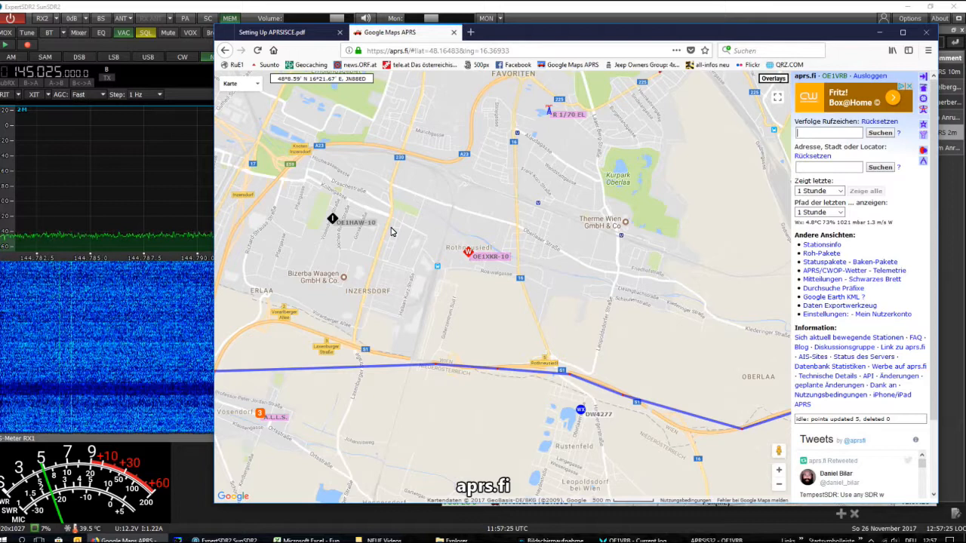
scroll(391, 231, "down", 1)
left_click_drag(391, 157, 509, 374)
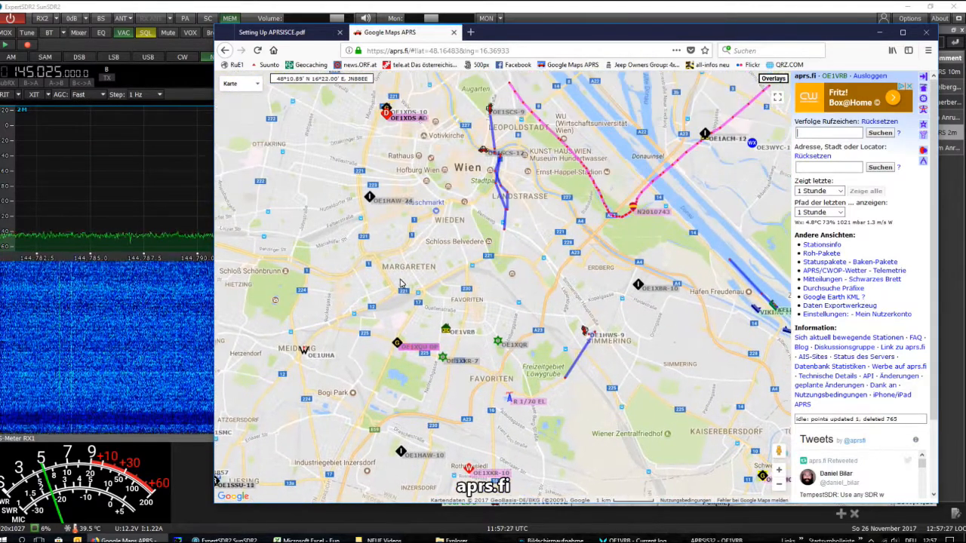
left_click(446, 330)
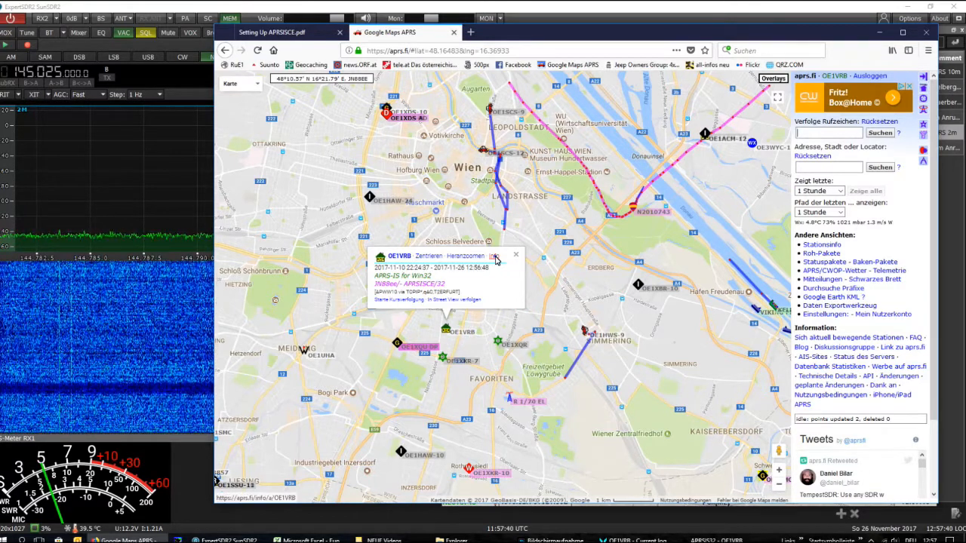
left_click(495, 258)
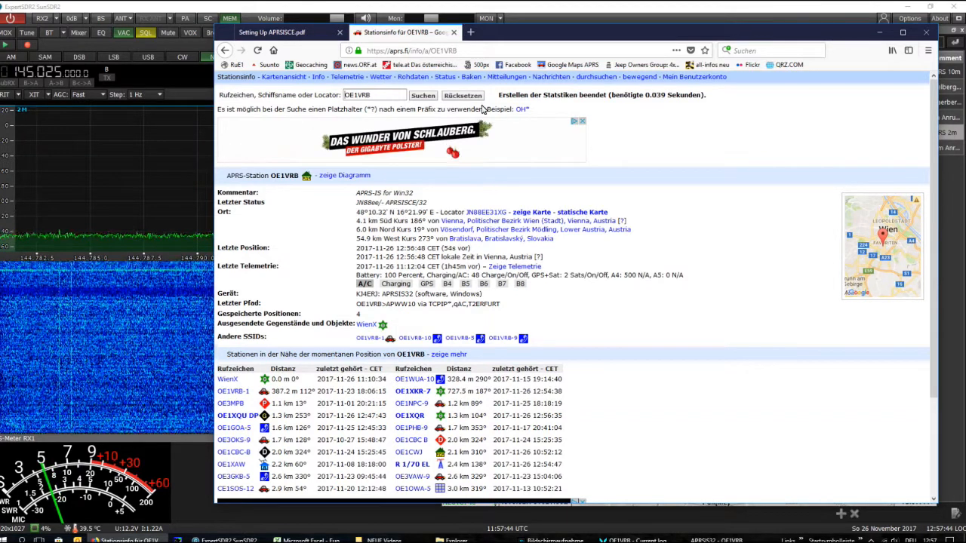
Examine the own station's raw packets on aprs.fi down to the most recent entries, and minimize the browser
left_click(414, 78)
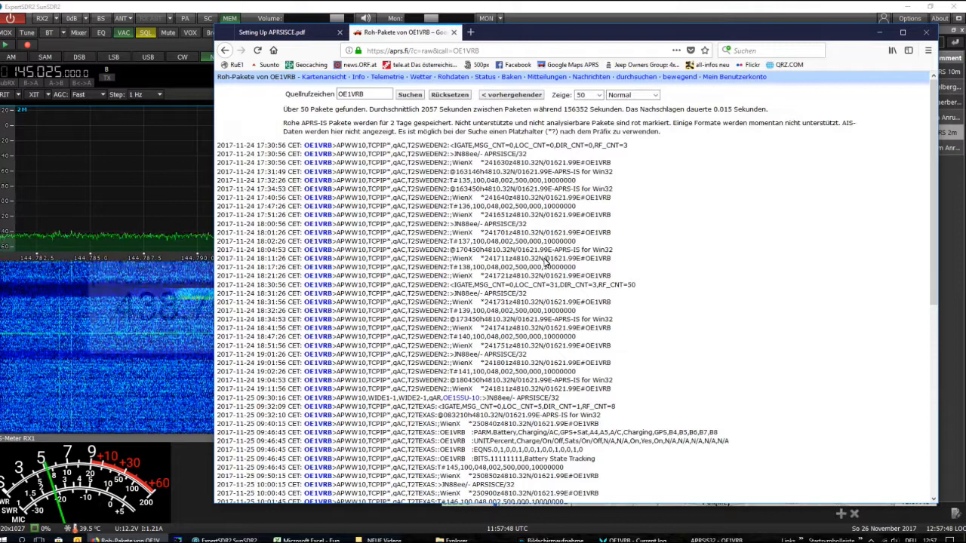
scroll(545, 262, "down", 8)
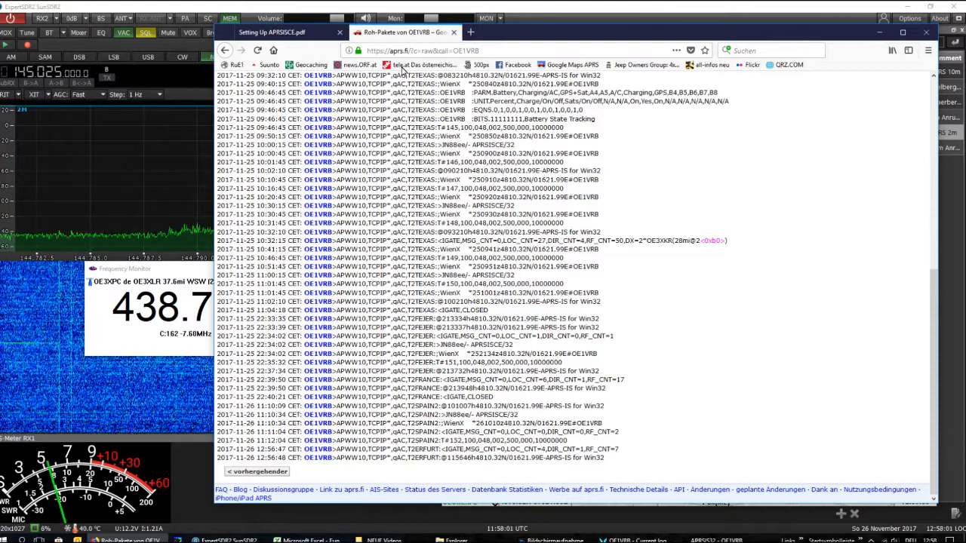
left_click(877, 31)
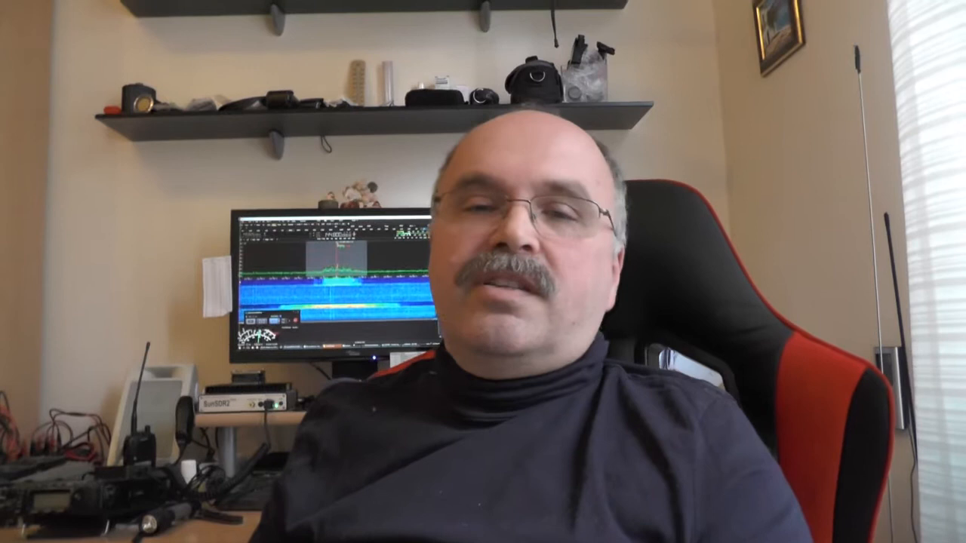